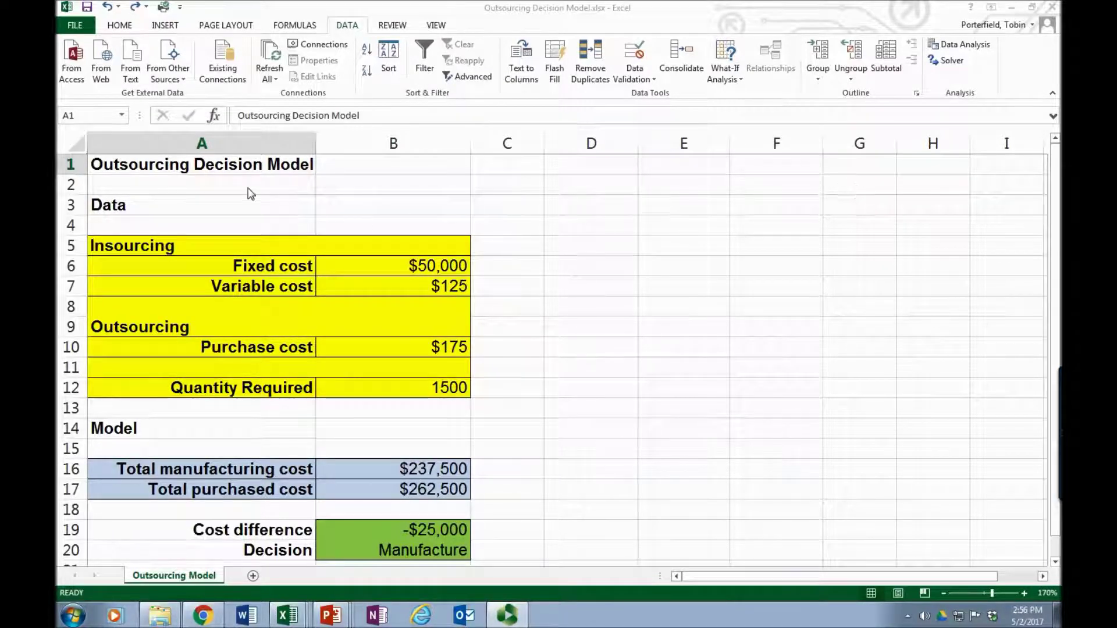
Step: Review the model inputs: fixed cost B6, variable cost B7, purchase cost B10, quantity B12
left_click(387, 189)
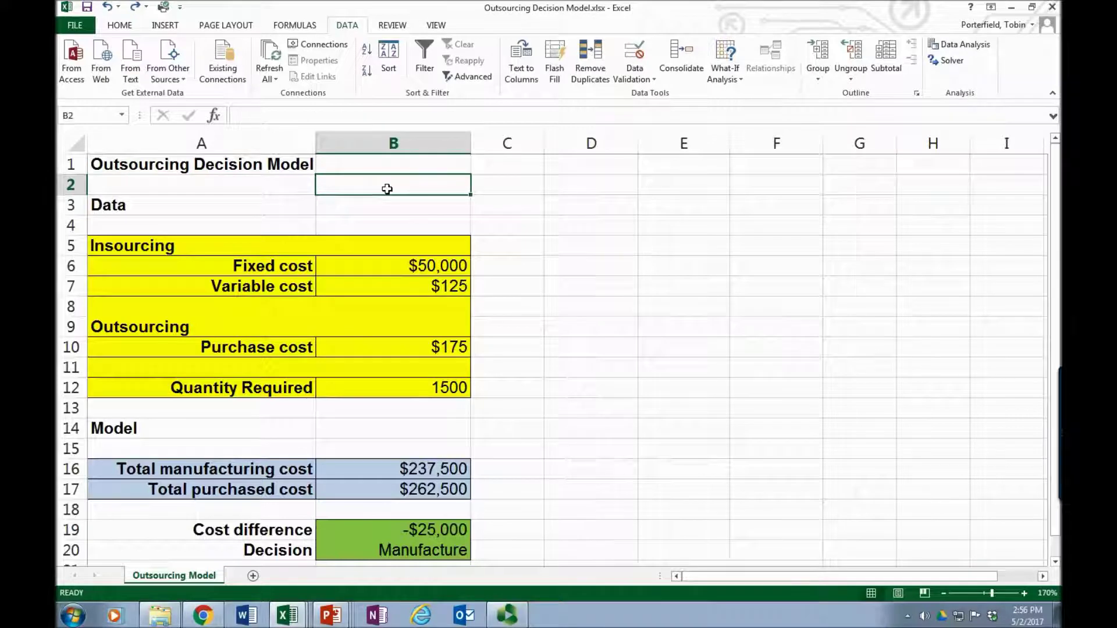
key("Down")
key("Down")
key("Down")
key("Left")
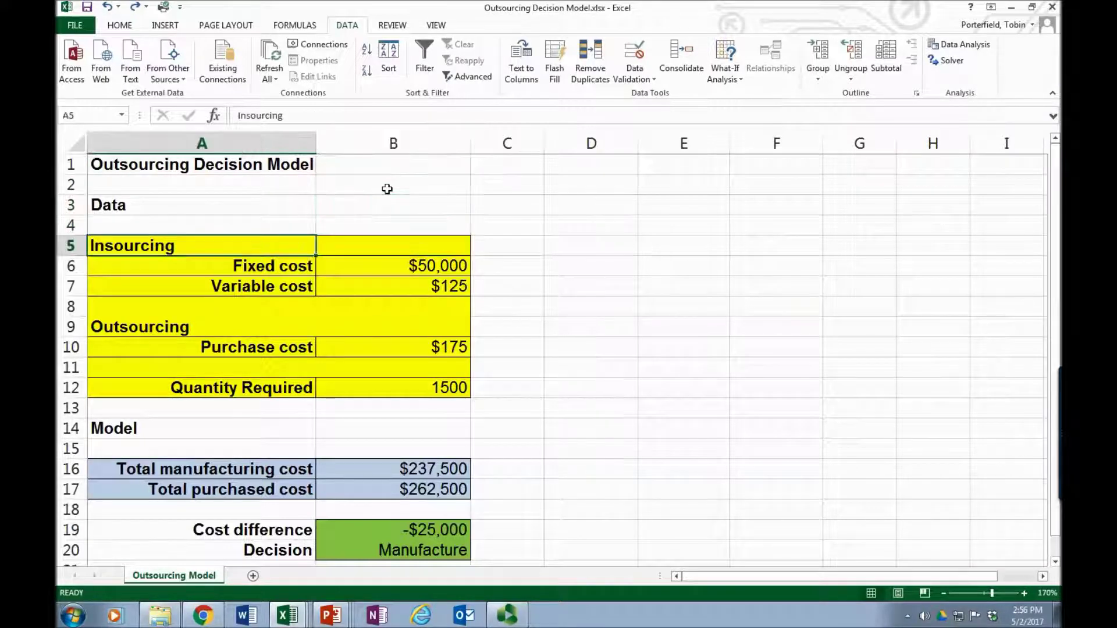
key("Right")
key("Down")
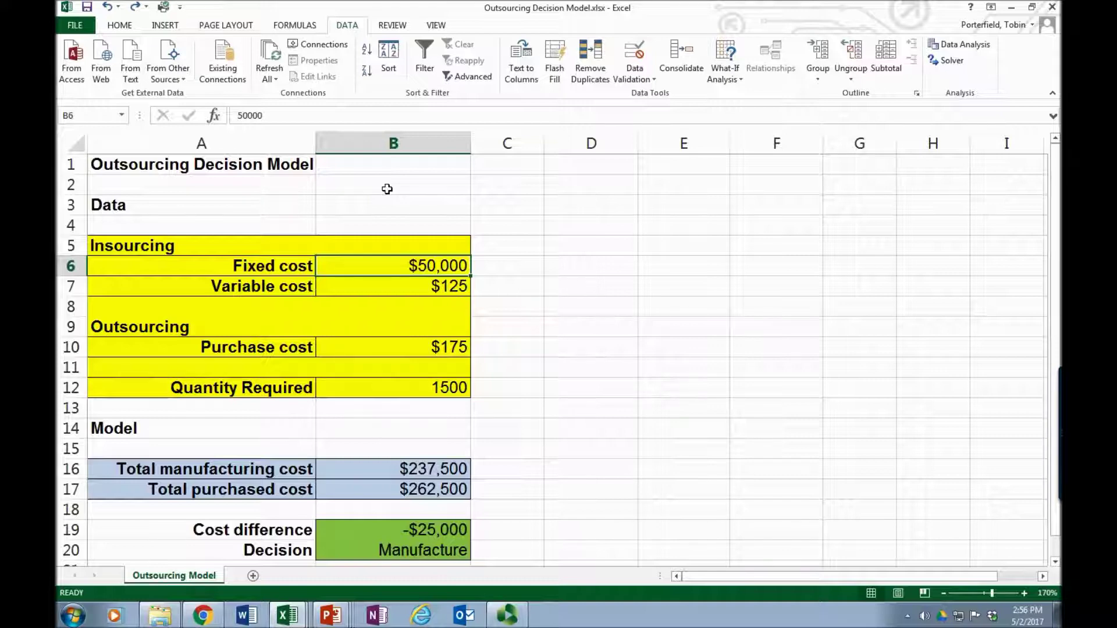
key("Down")
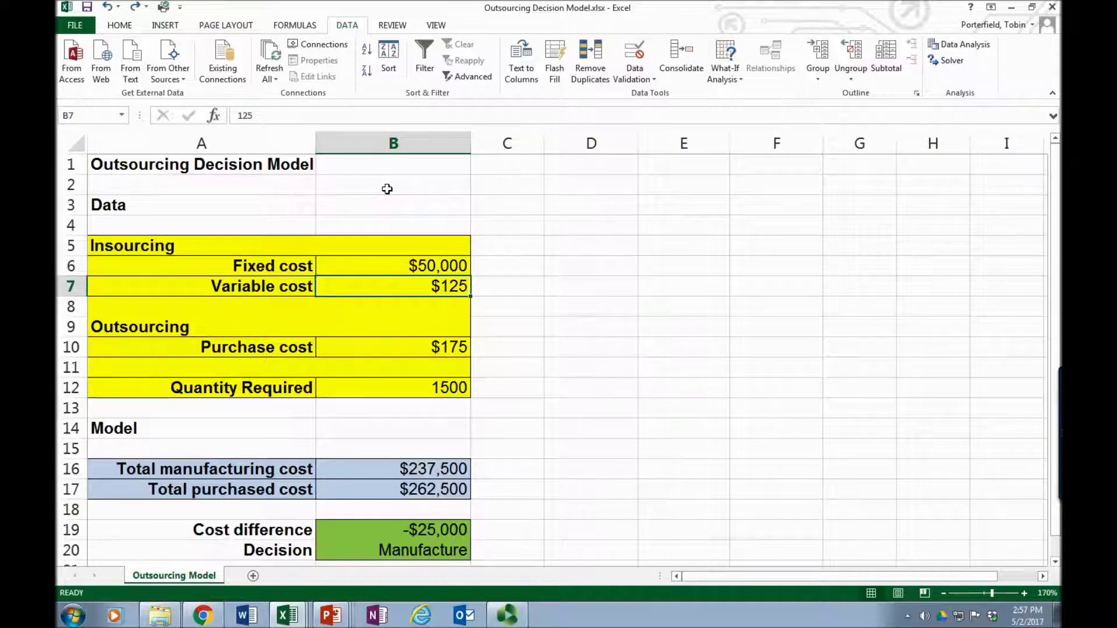
key("Down")
key("Down")
key("Down")
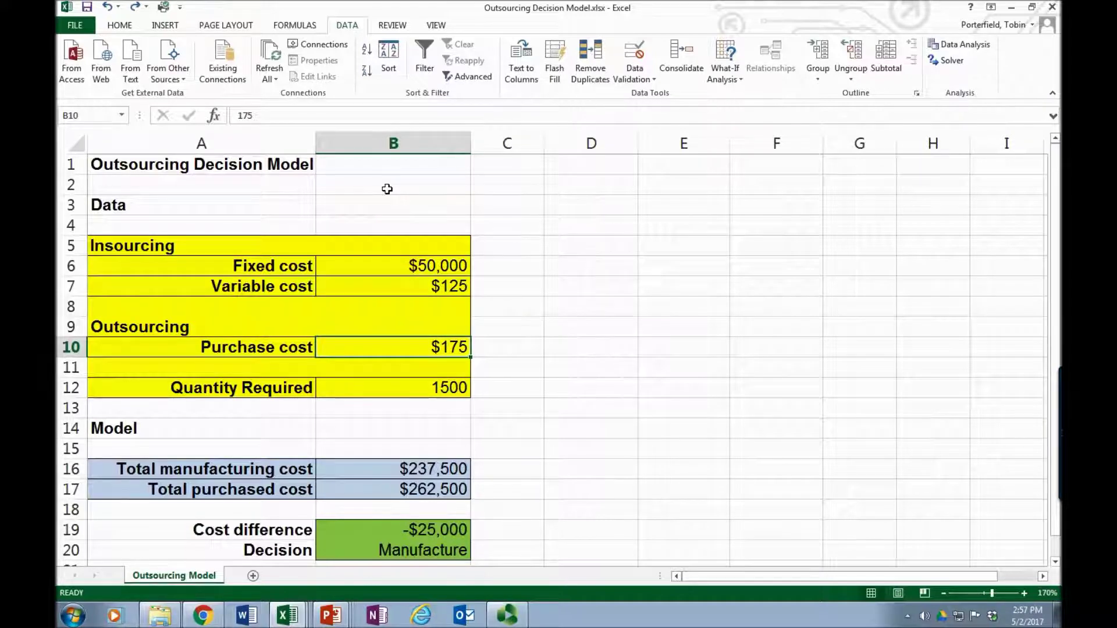
key("Up")
key("Up")
key("Up")
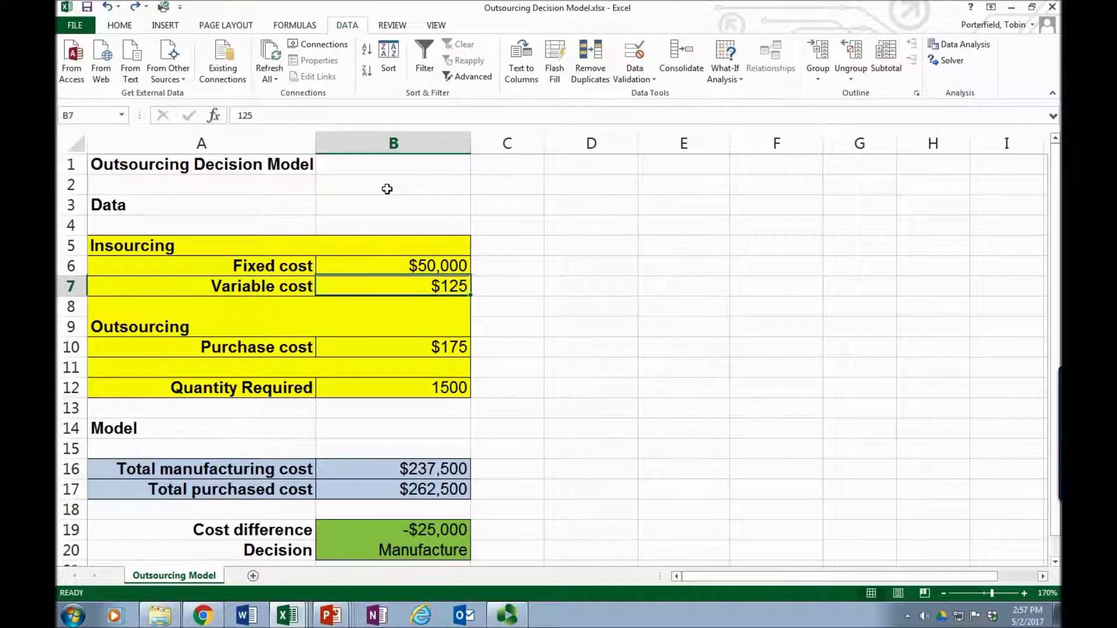
key("Down")
key("Down")
key("Down")
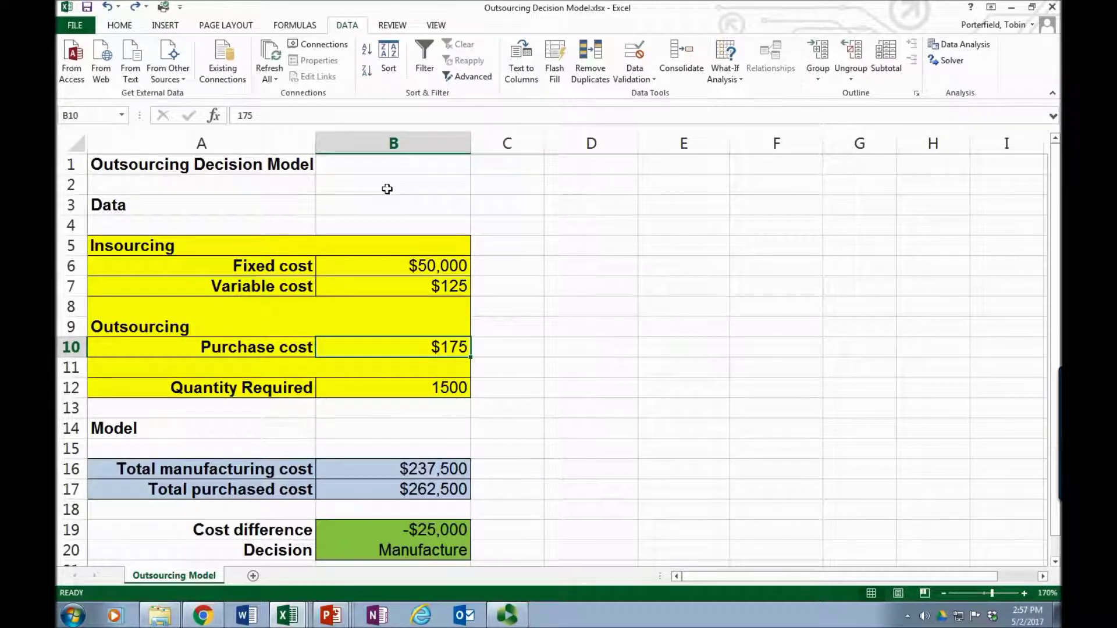
key("Down")
key("Down")
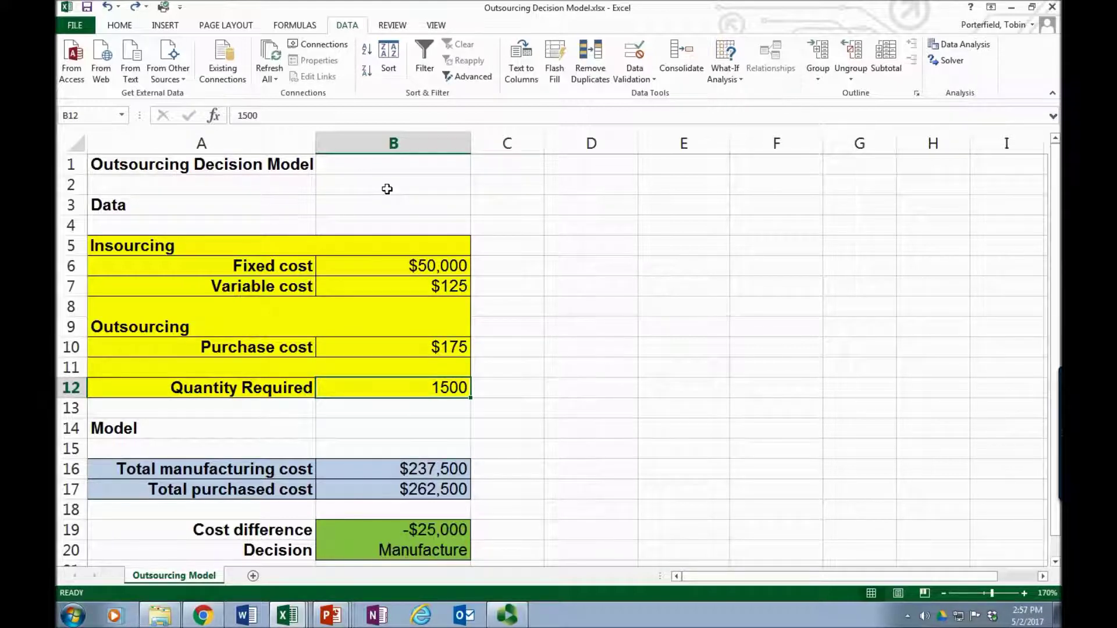
Step: Inspect the total cost formulas in B16 and B17 and the cost difference in B19
key("Up")
key("Up")
key("Up")
key("Up")
key("Up")
key("Up")
key("Down")
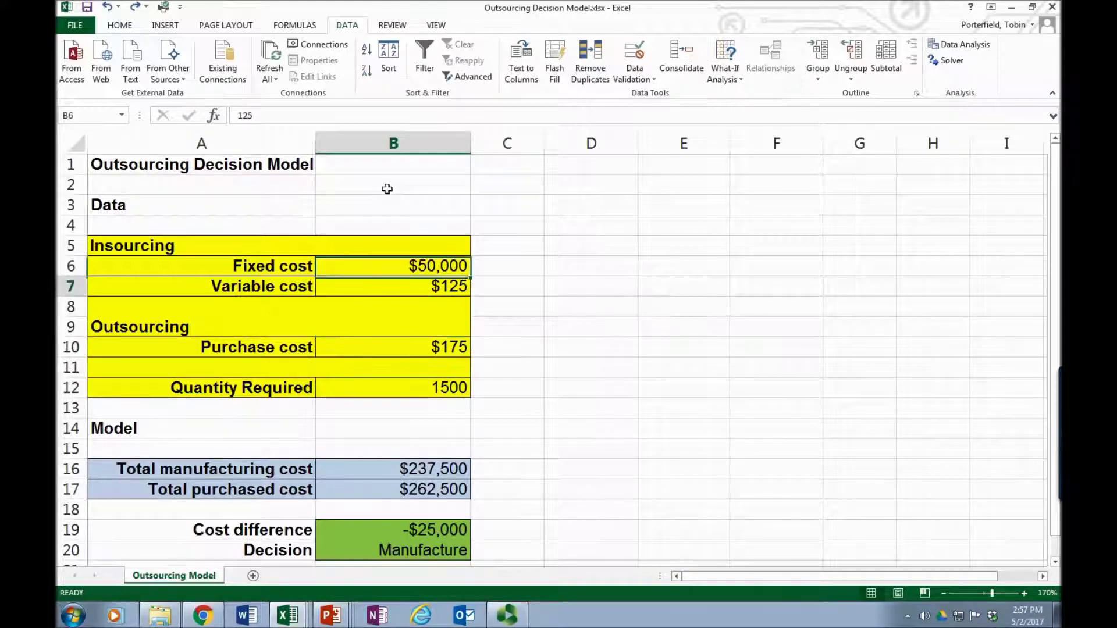
key("Down")
key("Down")
key("Down")
key("Down")
key("Down")
key("Down")
key("Down")
key("Down")
key("Down")
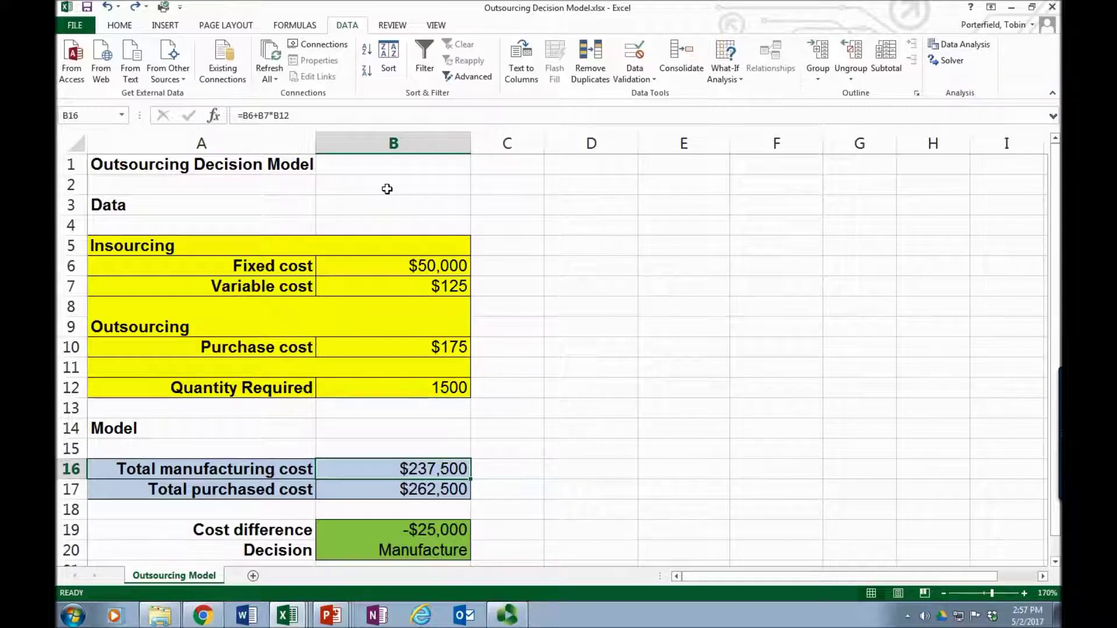
key("Down")
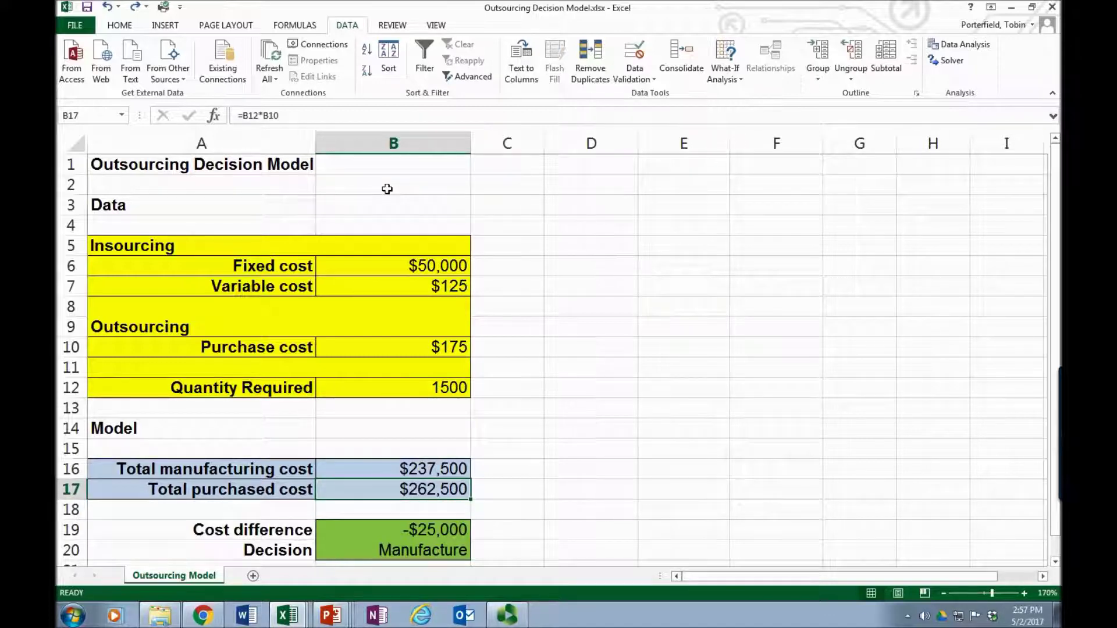
key("Up")
key("Up")
key("Up")
key("Up")
key("Up")
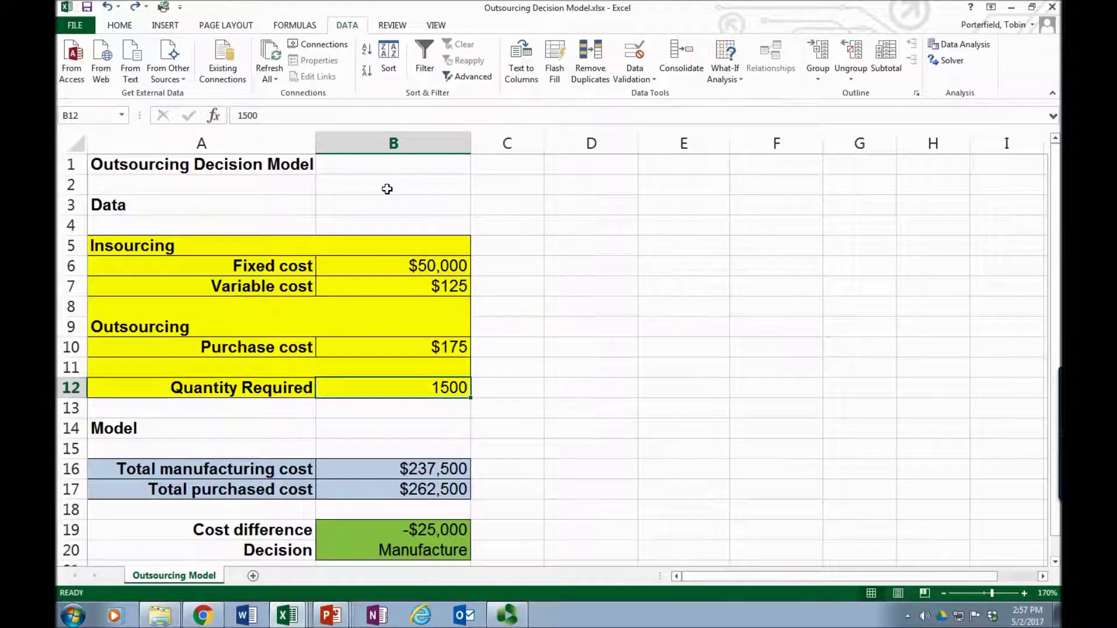
key("Down")
key("Down")
key("Down")
key("Down")
key("Down")
key("Down")
key("Down")
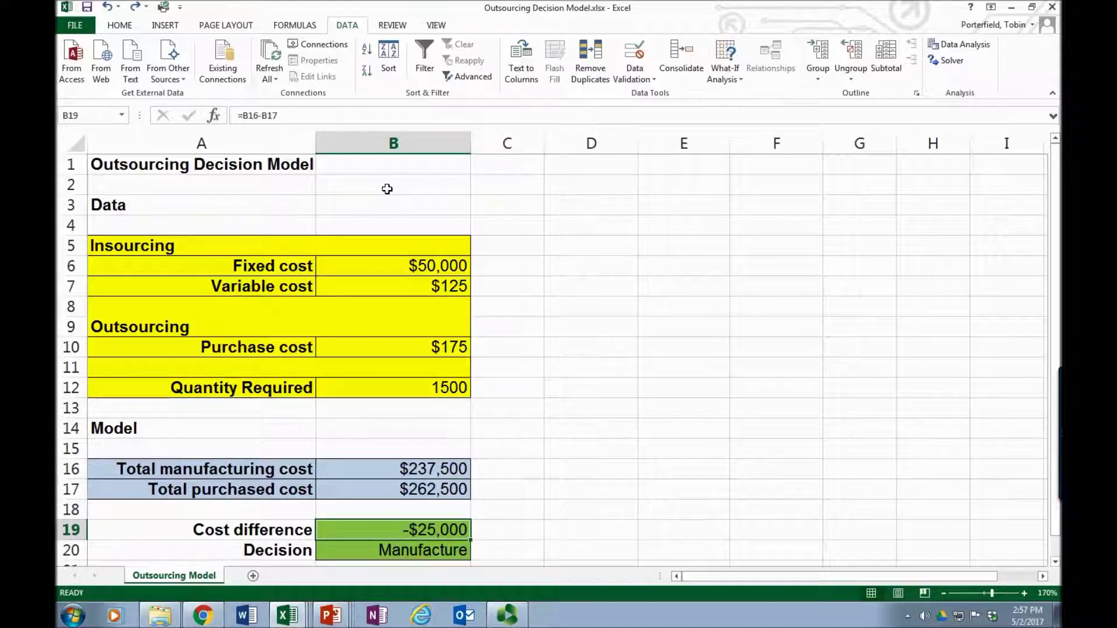
key("Up")
key("Up")
key("Down")
key("Down")
key("Down")
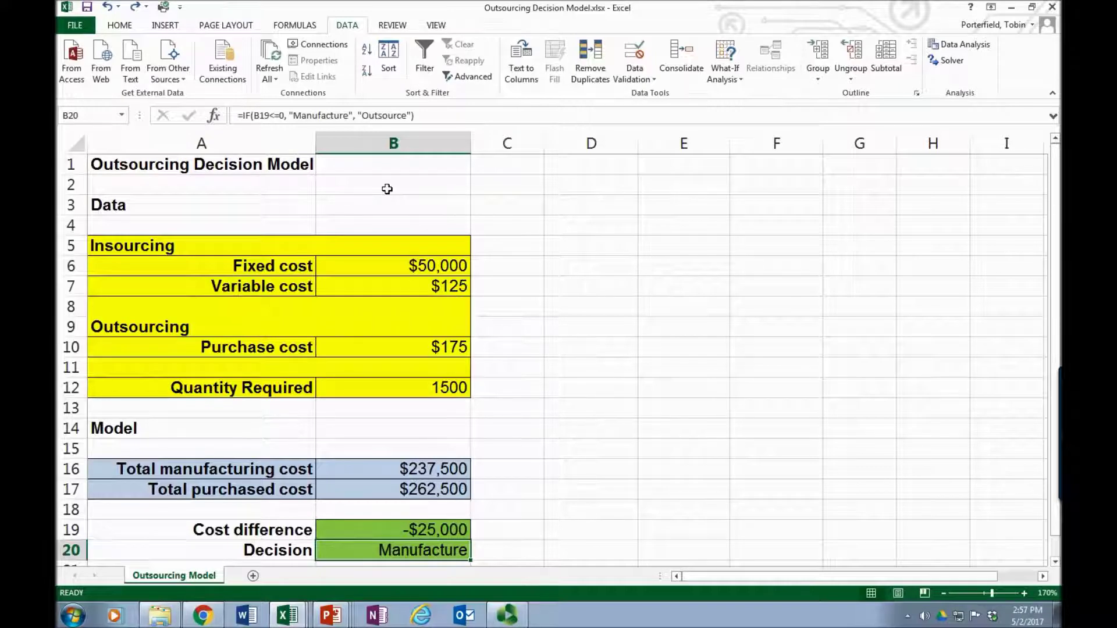
key("Up")
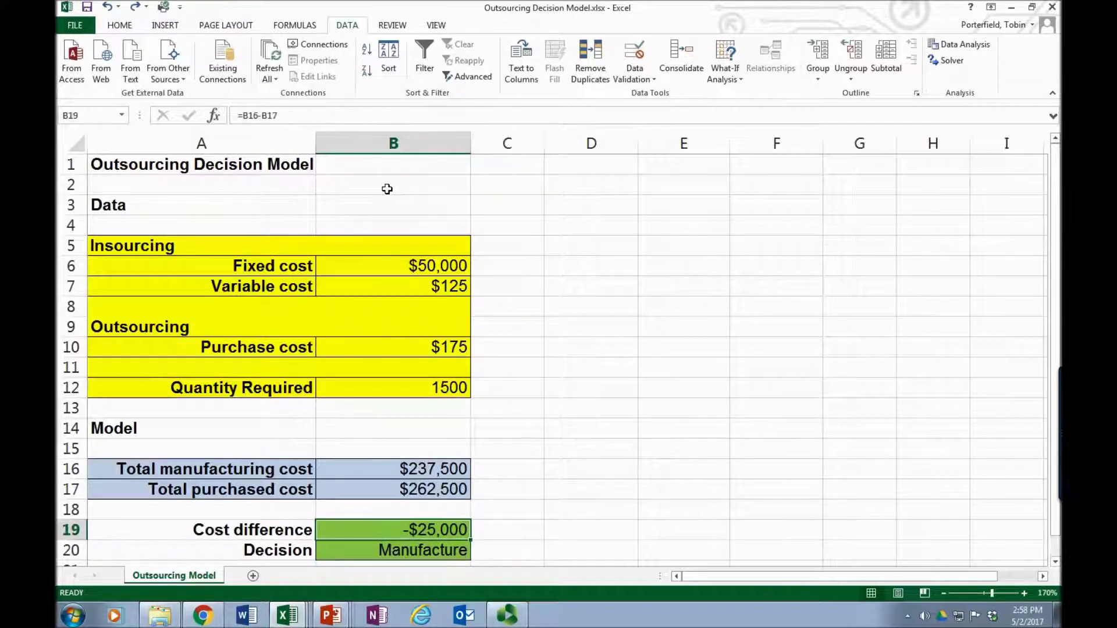
key("Down")
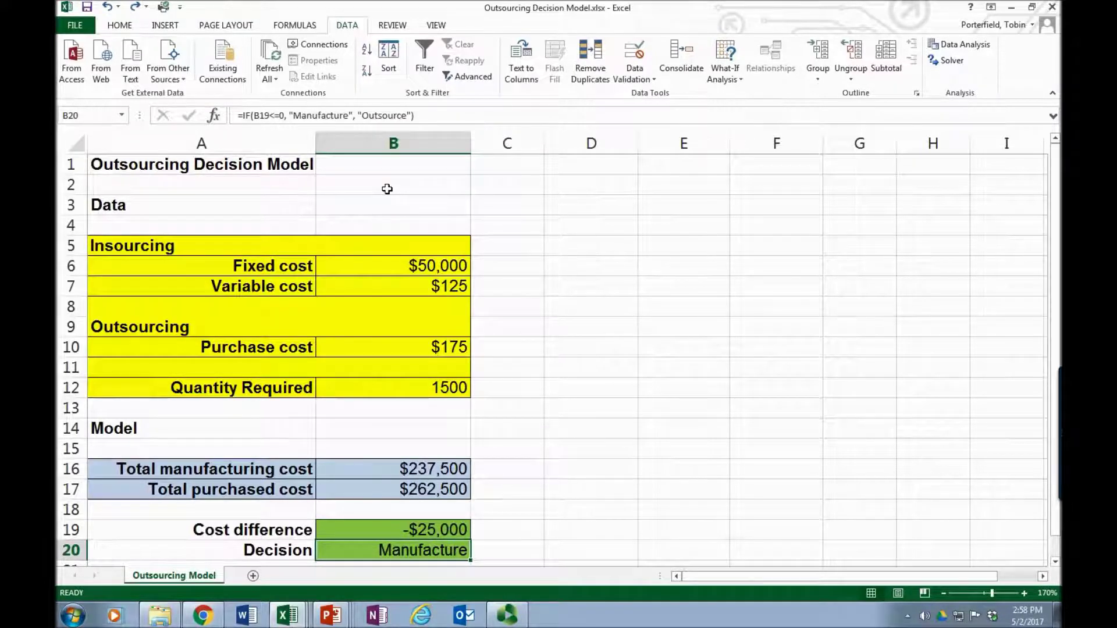
Step: Start Goal Seek from What-If Analysis with cost difference B19 as the set cell
left_click(738, 82)
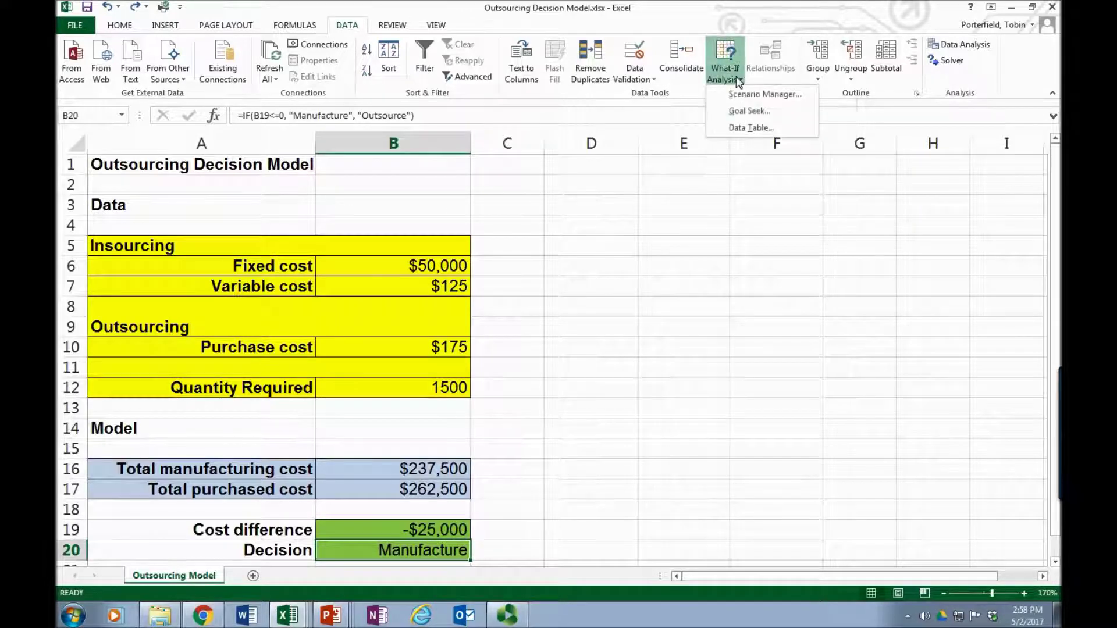
left_click(737, 113)
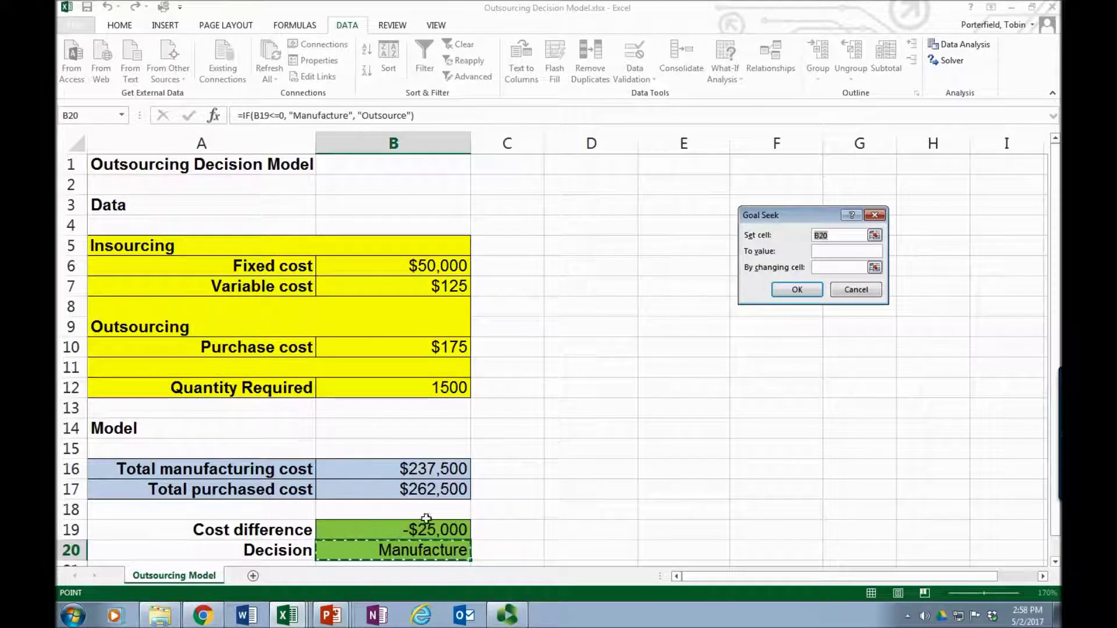
left_click(432, 538)
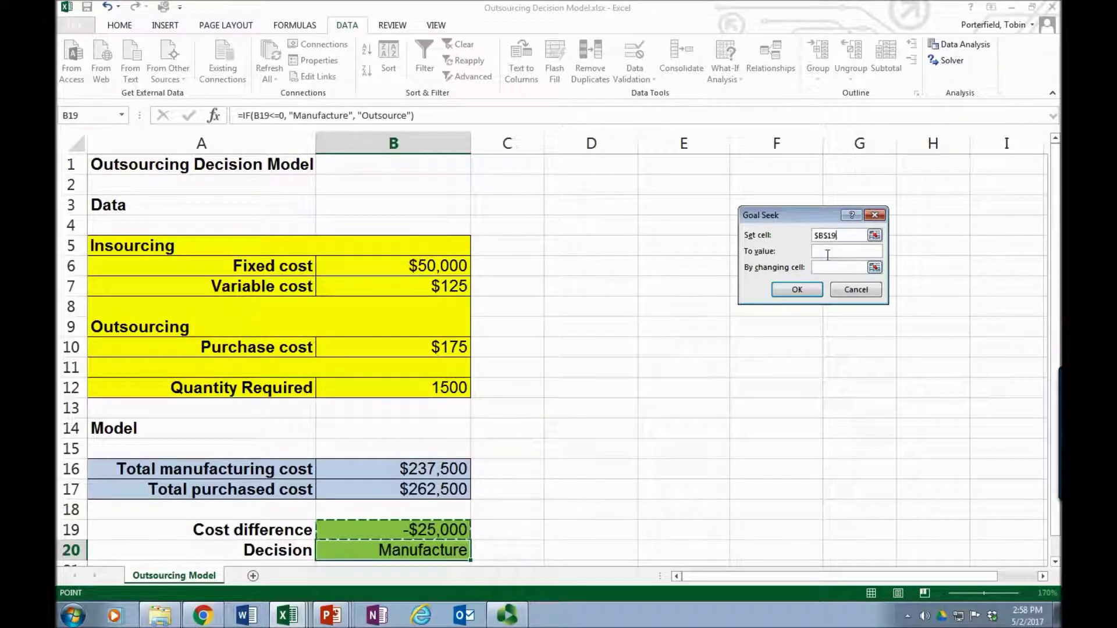
Step: Target value 0 for B19 by changing quantity required B12, and run Goal Seek
left_click(880, 251)
type("0")
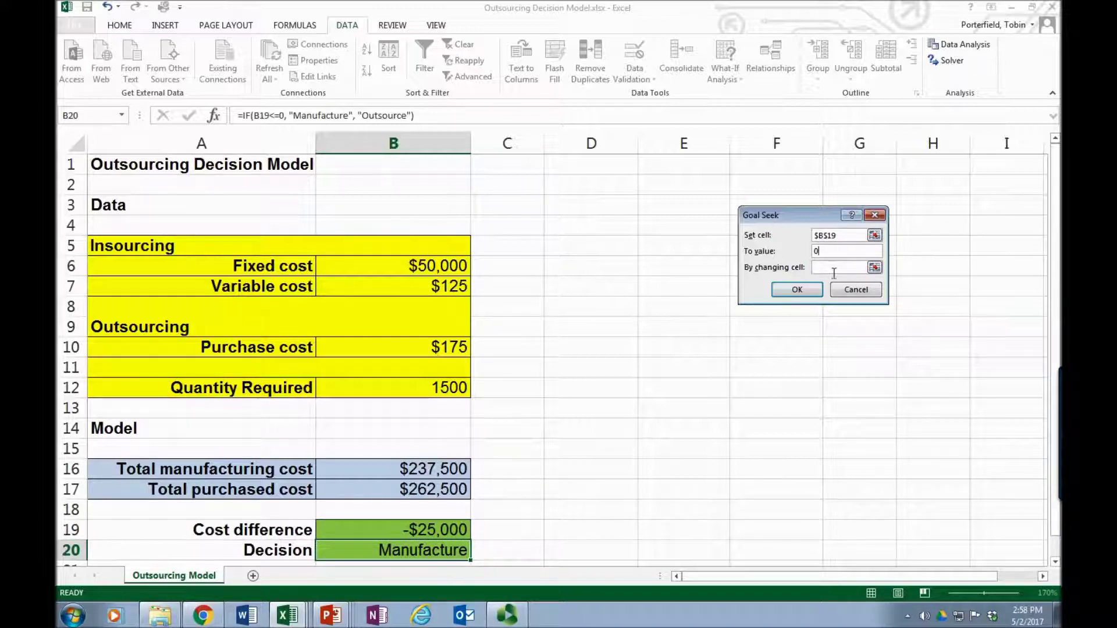
left_click(813, 270)
left_click(459, 396)
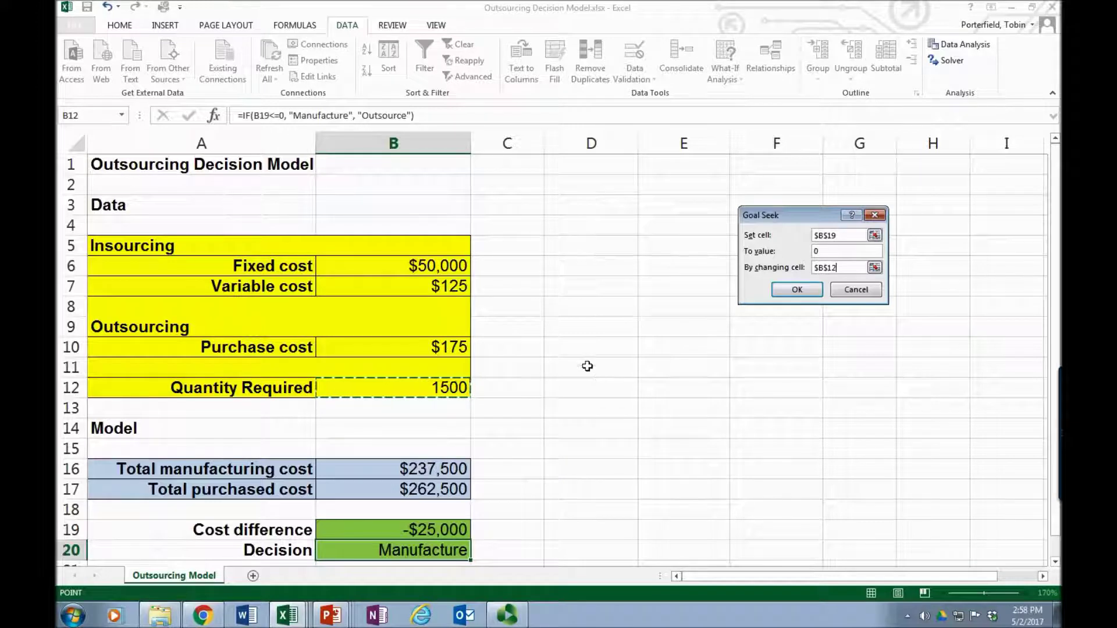
left_click(796, 289)
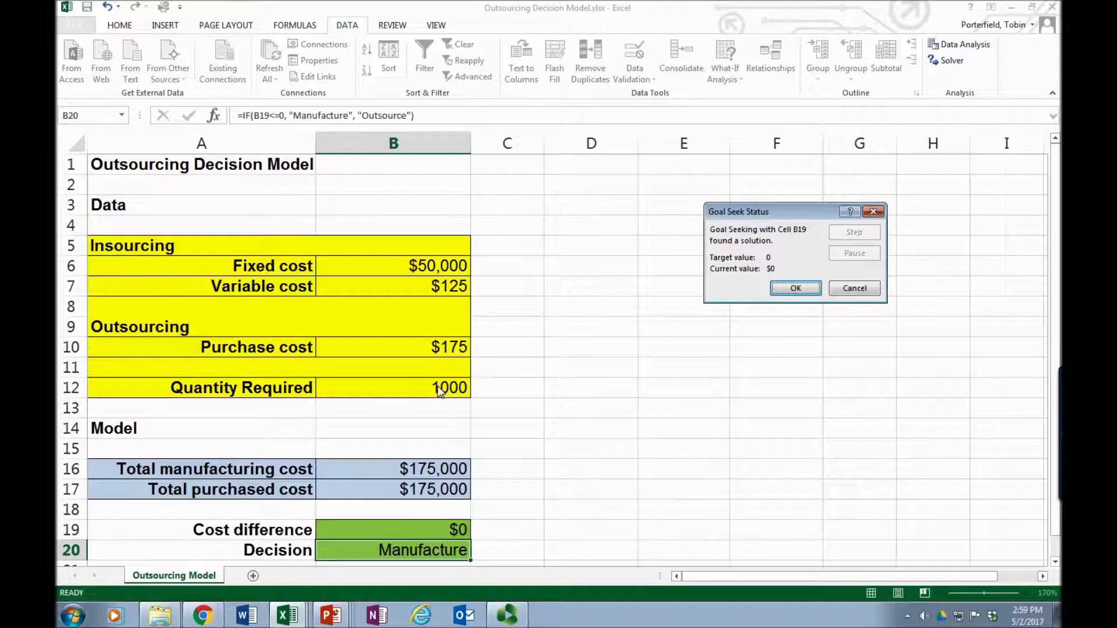
Step: Accept the solution of 1000 units, both totals $175,000 and B19 at $0
left_click(803, 291)
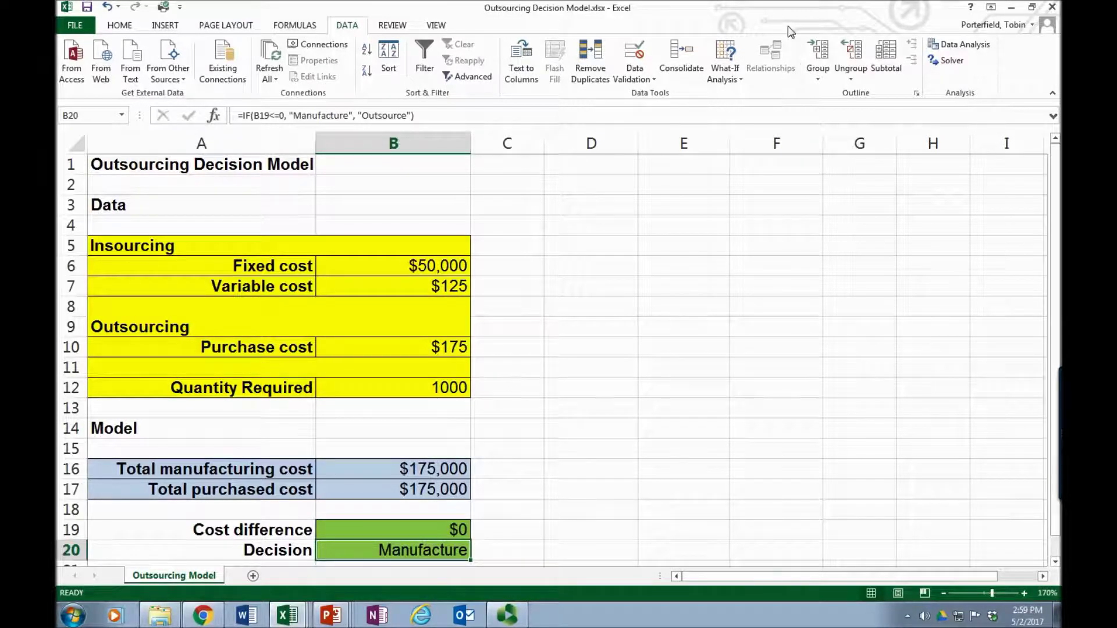
Step: Open the What-If Analysis dropdown on the Data tab again
left_click(725, 74)
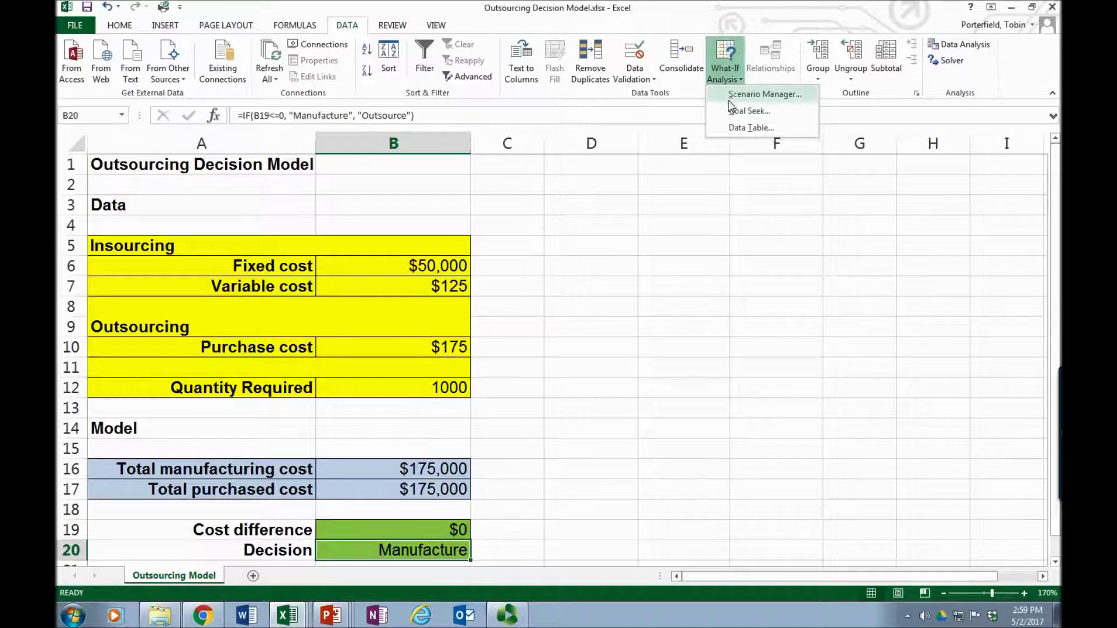